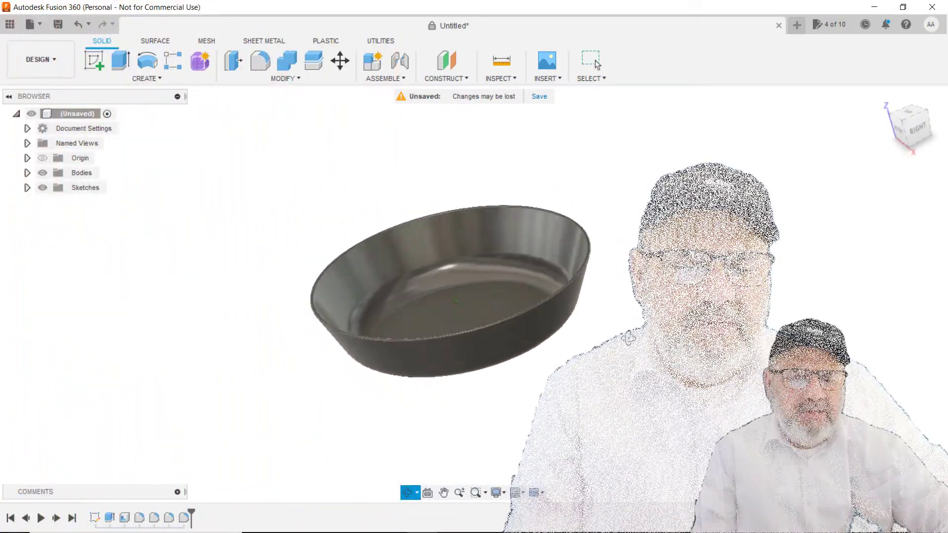
{"action": "middle_click_drag", "start_coordinate": [628, 338], "coordinate": [541, 382], "text": "shift"}
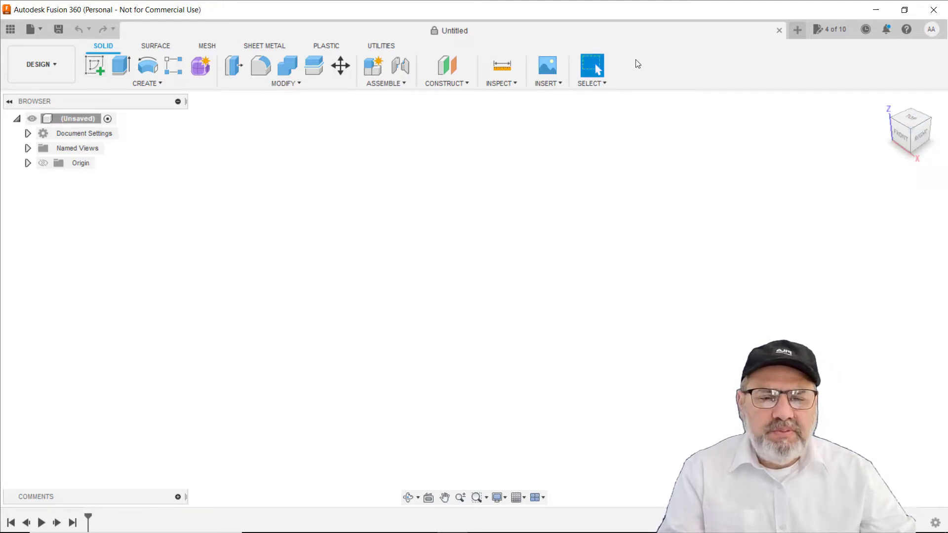
Step: Sketch a 180 mm diameter circle centred on the origin on the horizontal XY plane and finish the sketch
{"action": "left_click", "coordinate": [95, 64]}
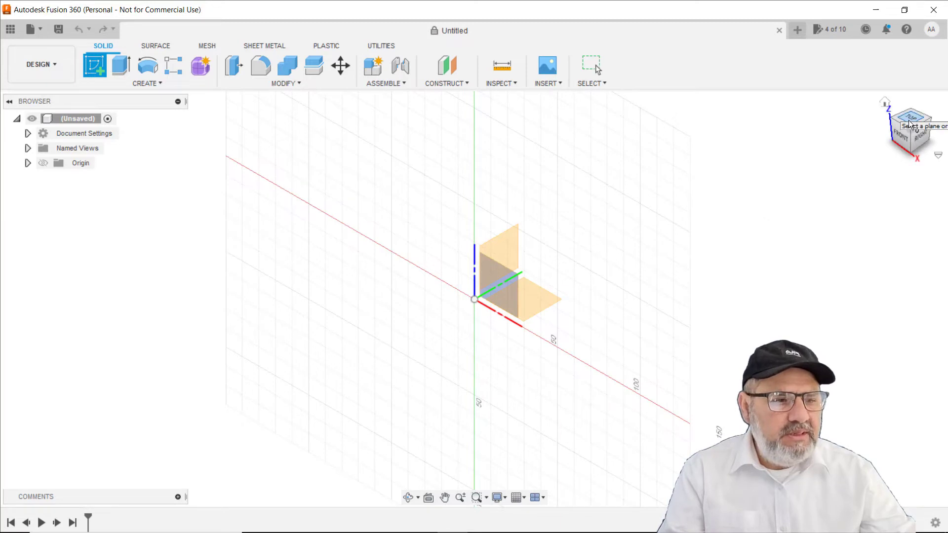
{"action": "left_click", "coordinate": [542, 308]}
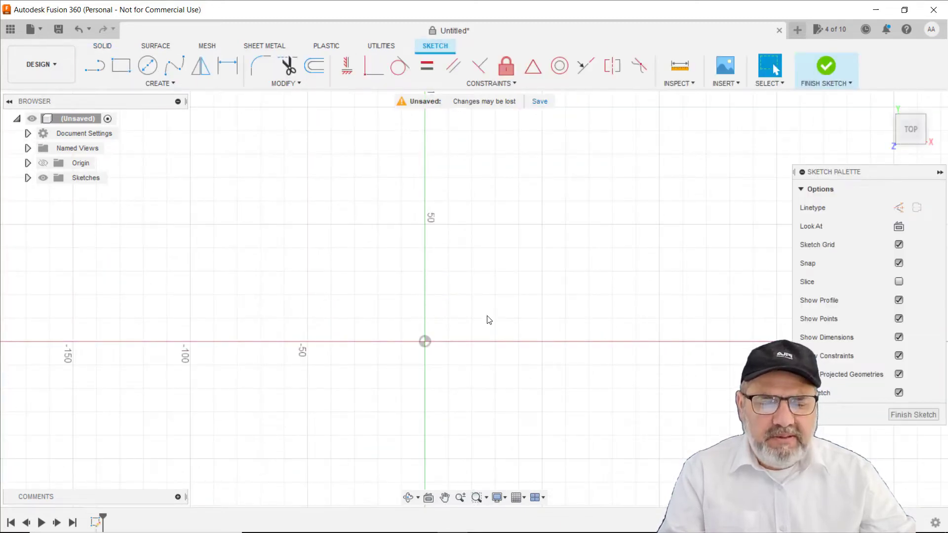
{"action": "middle_click_drag", "start_coordinate": [478, 319], "coordinate": [481, 274]}
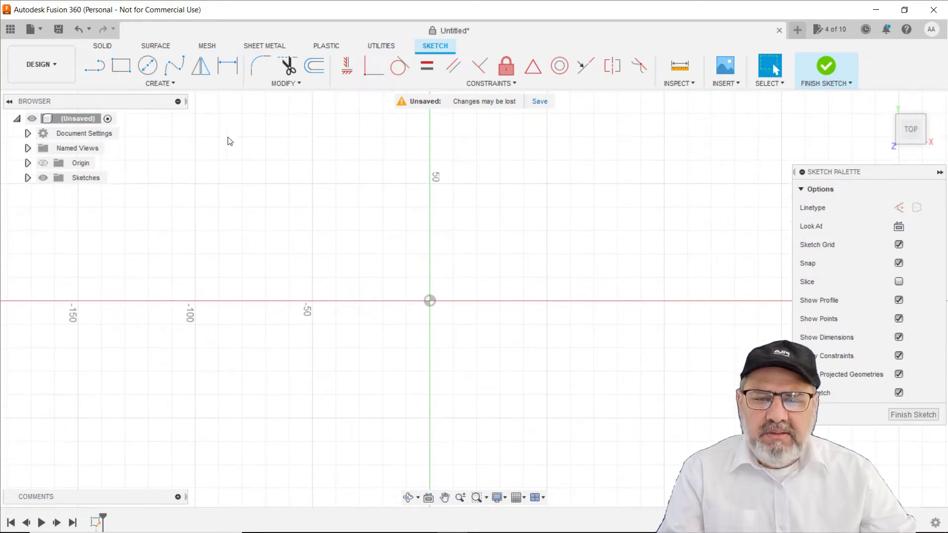
{"action": "left_click", "coordinate": [148, 66]}
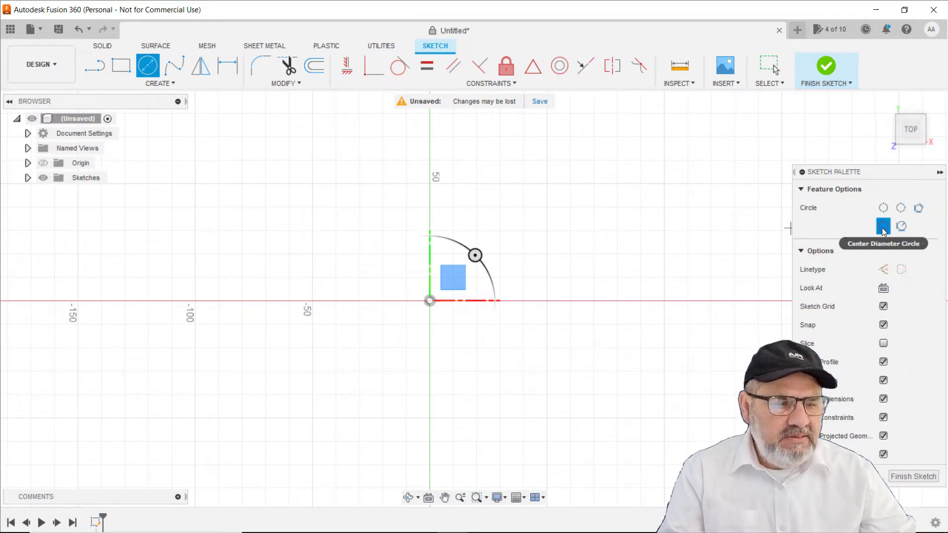
{"action": "left_click", "coordinate": [429, 301]}
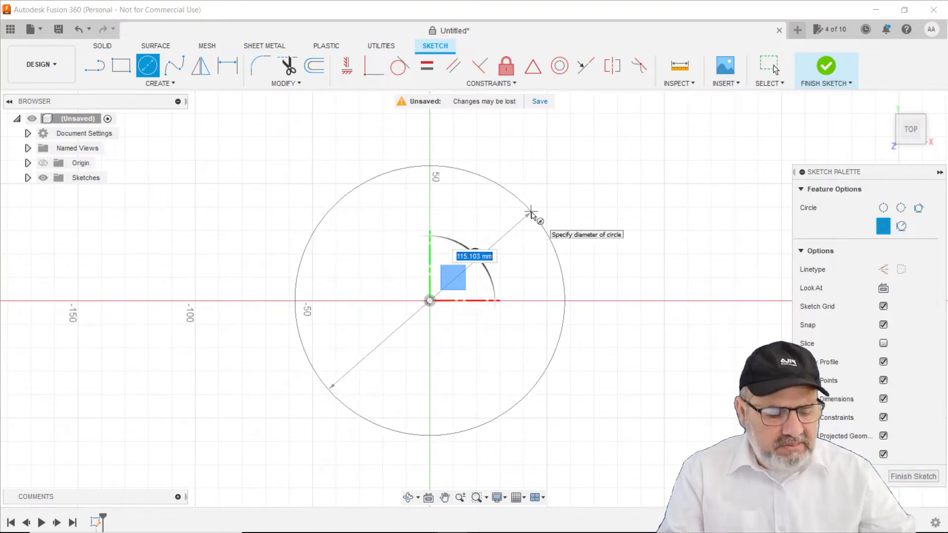
{"action": "type", "text": "18"}
{"action": "key", "text": "Return"}
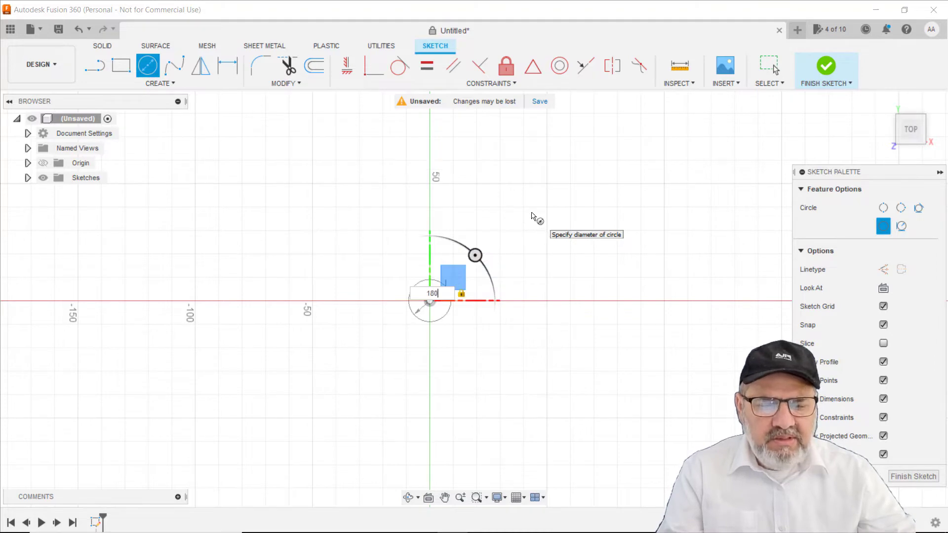
{"action": "key", "text": "Return"}
{"action": "scroll", "coordinate": [635, 257], "scroll_direction": "down", "scroll_amount": 3}
{"action": "mouse_move", "coordinate": [717, 255]}
{"action": "middle_mouse_down"}
{"action": "mouse_move", "coordinate": [536, 333]}
{"action": "mouse_move", "coordinate": [580, 327]}
{"action": "middle_mouse_up"}
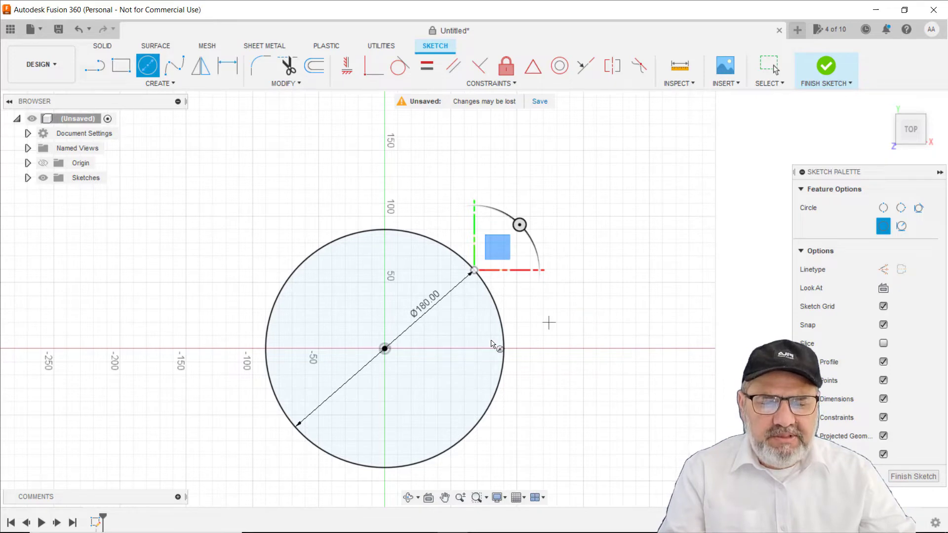
{"action": "middle_click_drag", "start_coordinate": [544, 313], "coordinate": [584, 288]}
{"action": "left_click", "coordinate": [916, 477]}
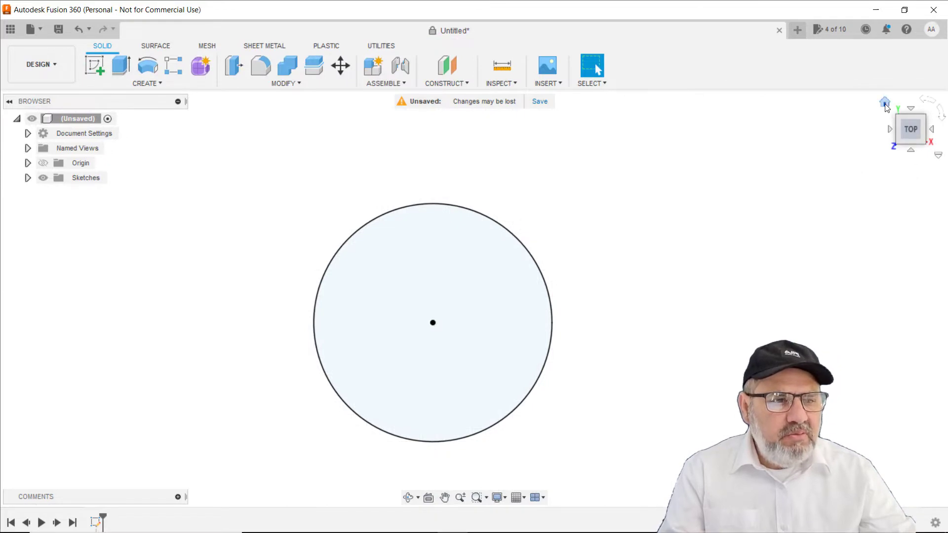
Step: Extrude the circle 50 mm upward as a new body with a 25° taper angle
{"action": "left_click", "coordinate": [885, 103]}
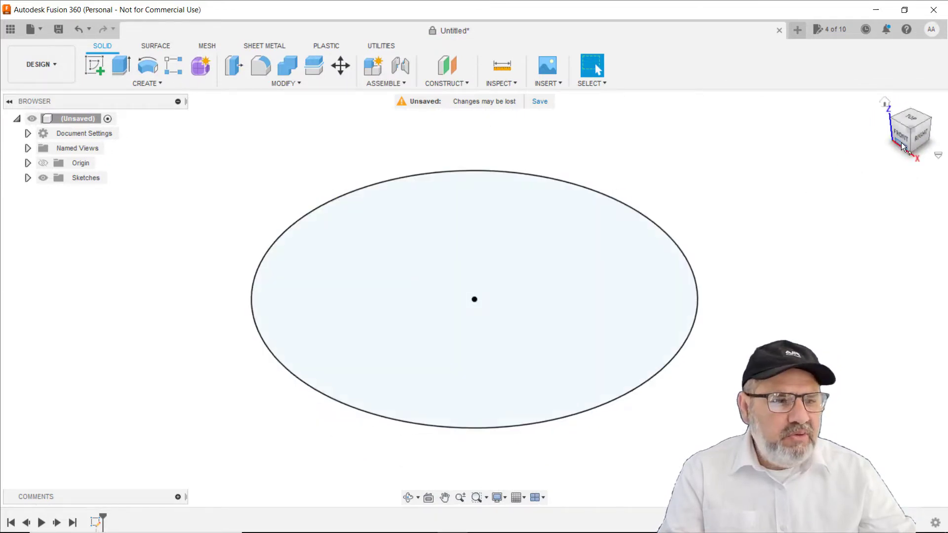
{"action": "left_click", "coordinate": [122, 66]}
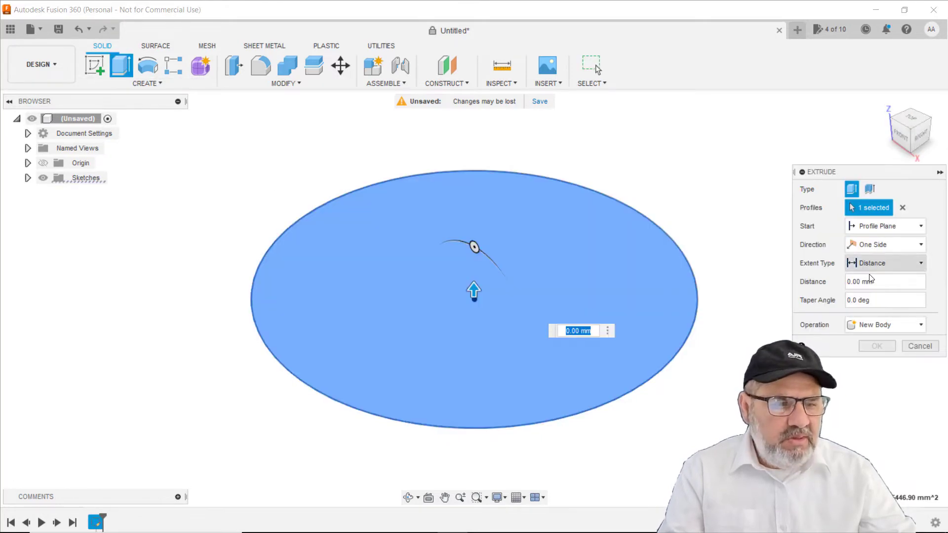
{"action": "left_click_drag", "start_coordinate": [853, 282], "coordinate": [825, 285]}
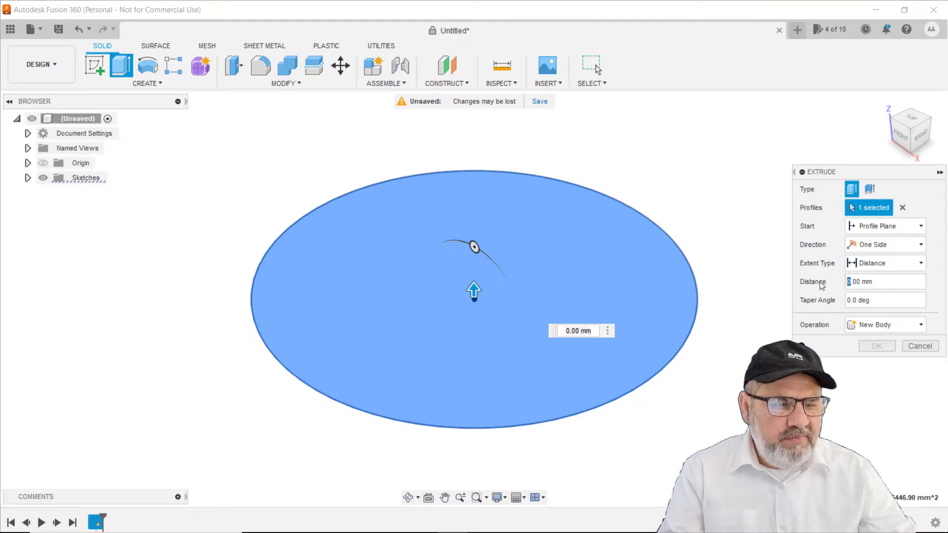
{"action": "type", "text": "50"}
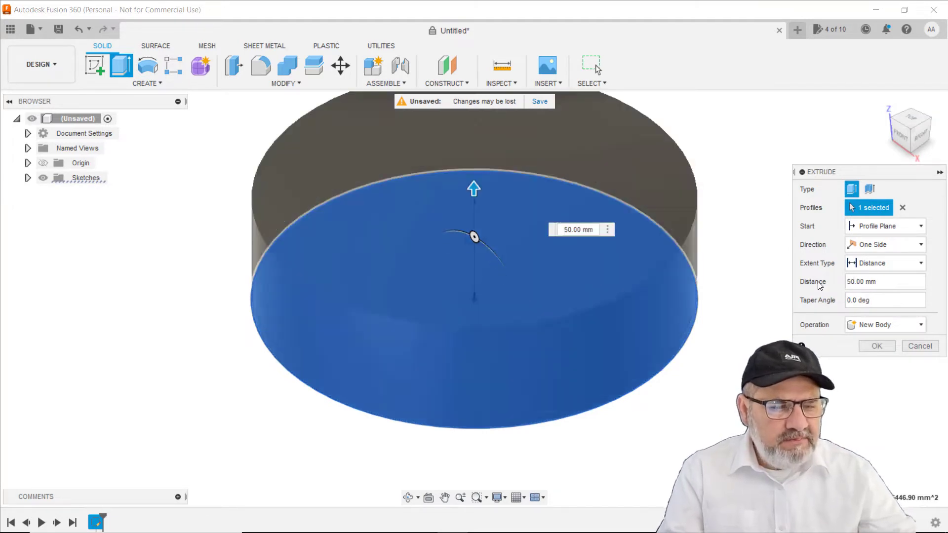
{"action": "left_click", "coordinate": [850, 301]}
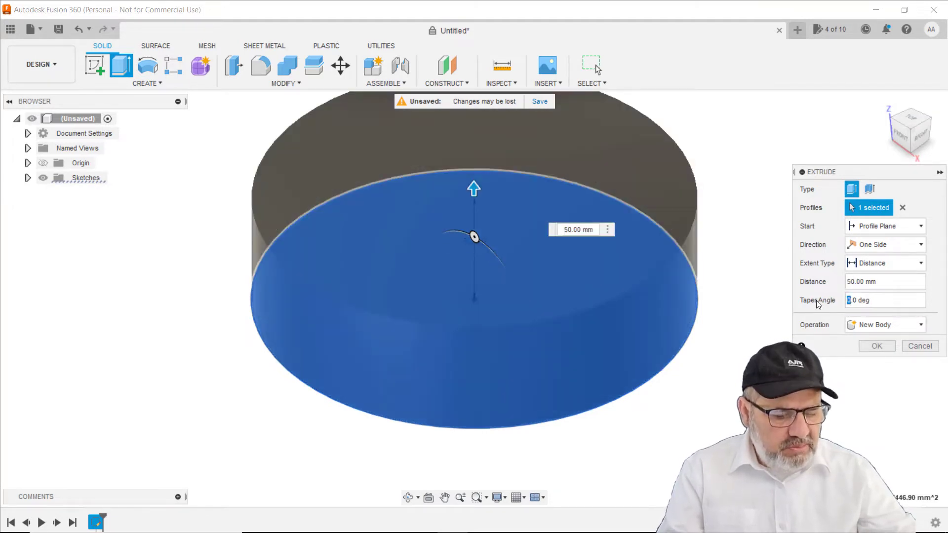
{"action": "type", "text": "25"}
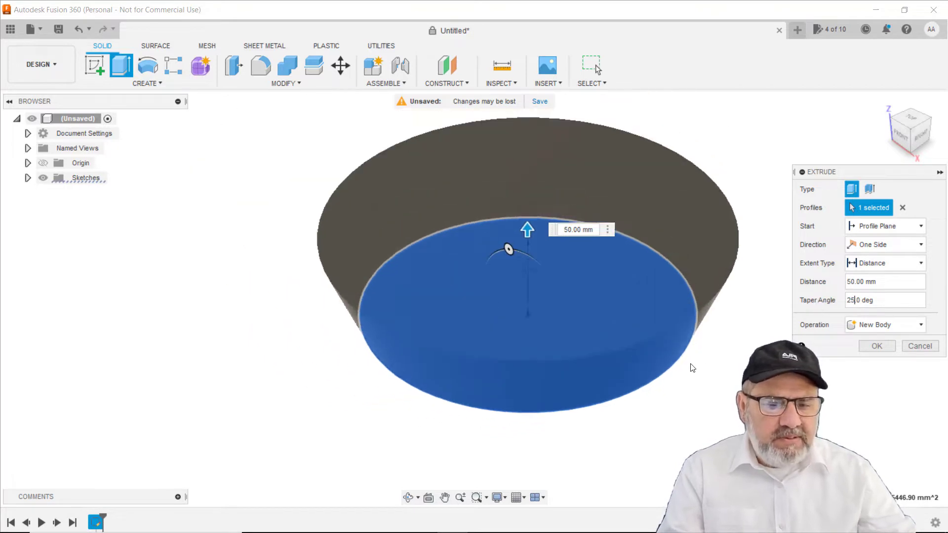
{"action": "left_click", "coordinate": [877, 346]}
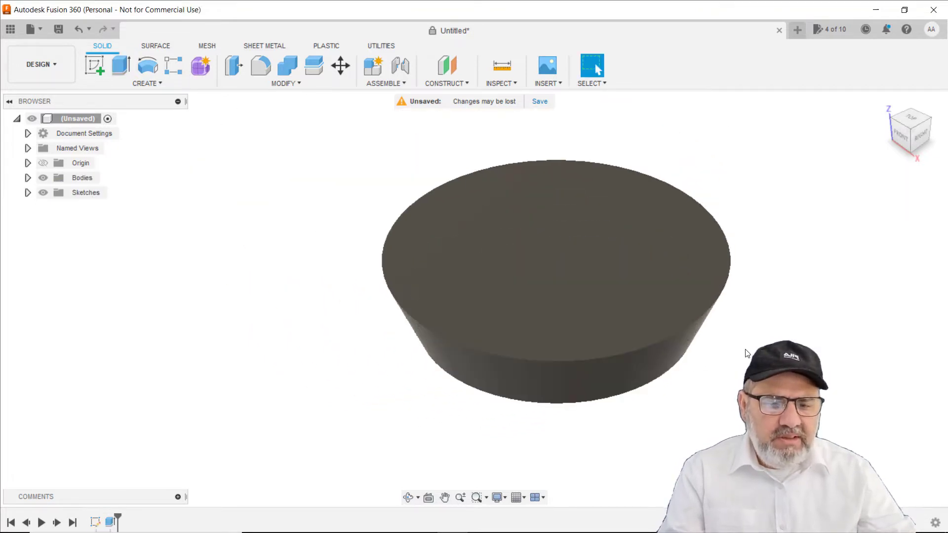
Step: Shell the tapered body from its upper face with a 3 mm inside wall thickness
{"action": "middle_click_drag", "start_coordinate": [761, 343], "coordinate": [370, 341], "text": "shift"}
{"action": "middle_click_drag", "start_coordinate": [330, 313], "coordinate": [320, 322], "text": "shift"}
{"action": "left_click", "coordinate": [479, 277]}
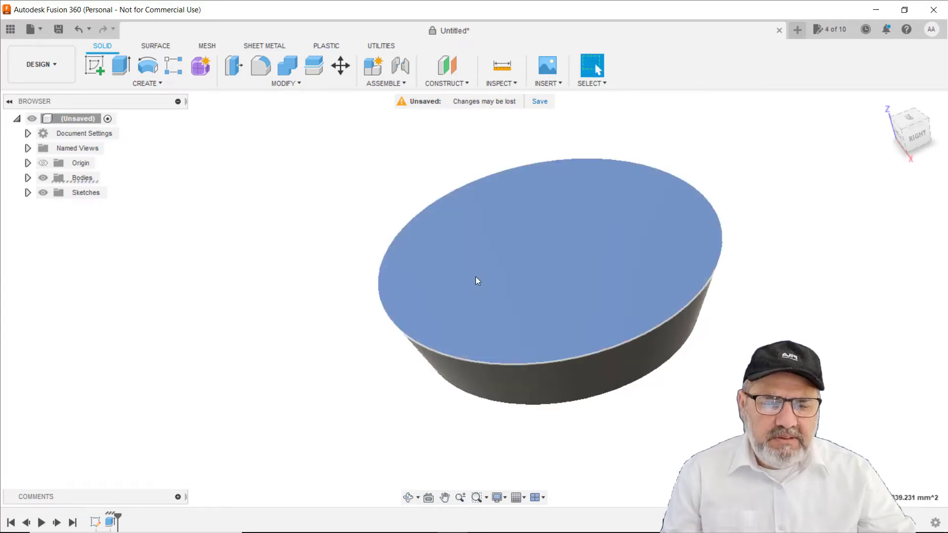
{"action": "left_click", "coordinate": [297, 81]}
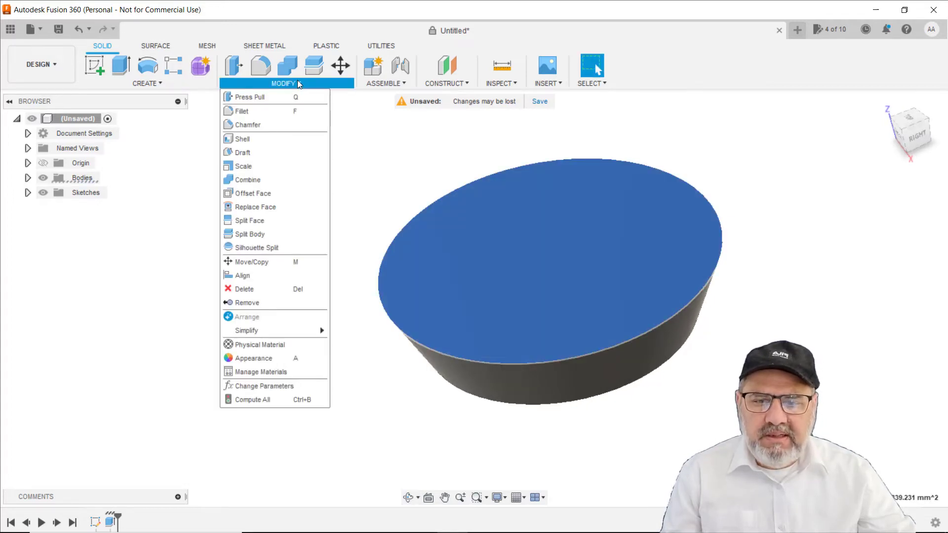
{"action": "left_click", "coordinate": [254, 140]}
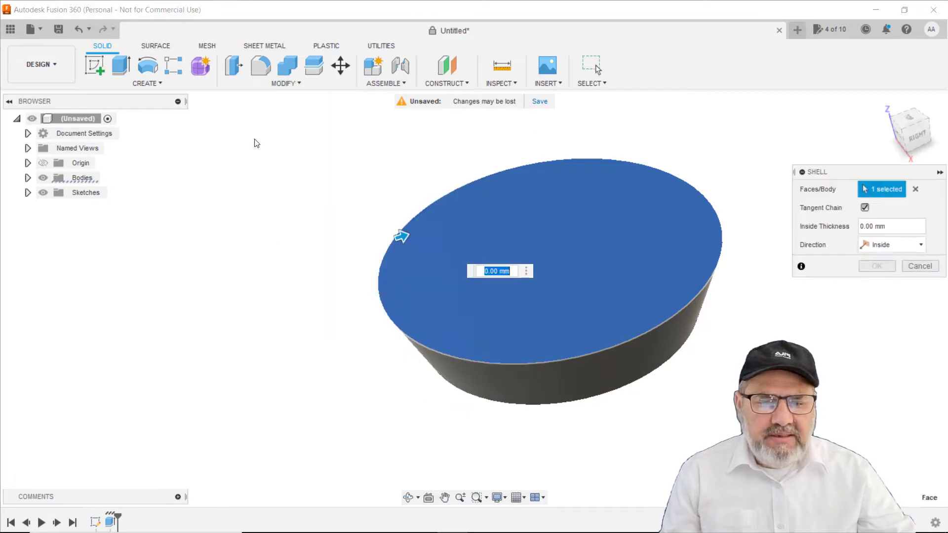
{"action": "left_click_drag", "start_coordinate": [489, 271], "coordinate": [440, 271]}
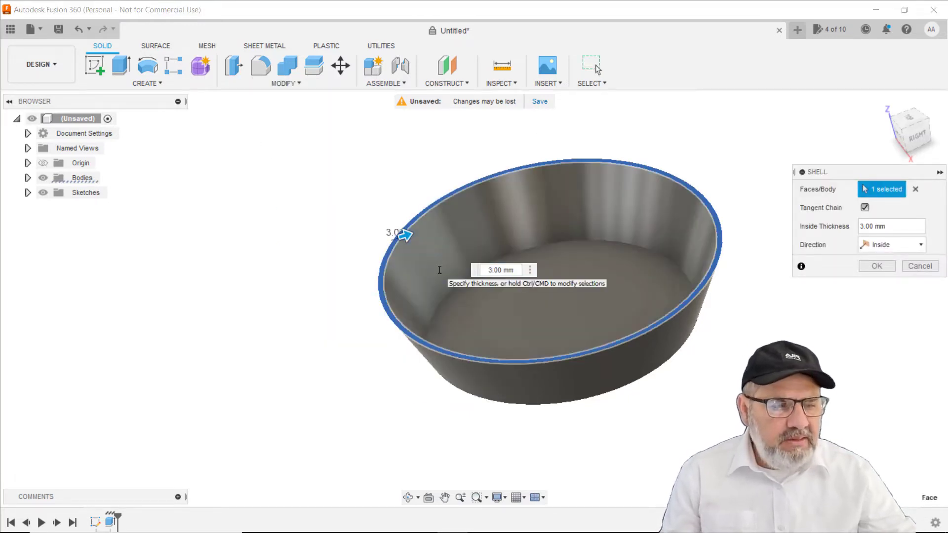
{"action": "left_click", "coordinate": [877, 266]}
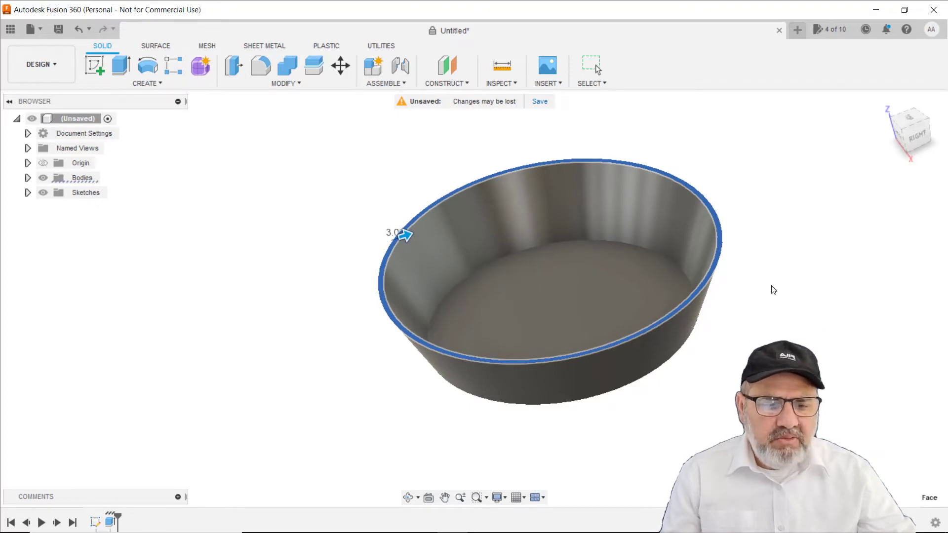
{"action": "left_click_drag", "start_coordinate": [770, 232], "coordinate": [633, 275]}
{"action": "key", "text": "Escape"}
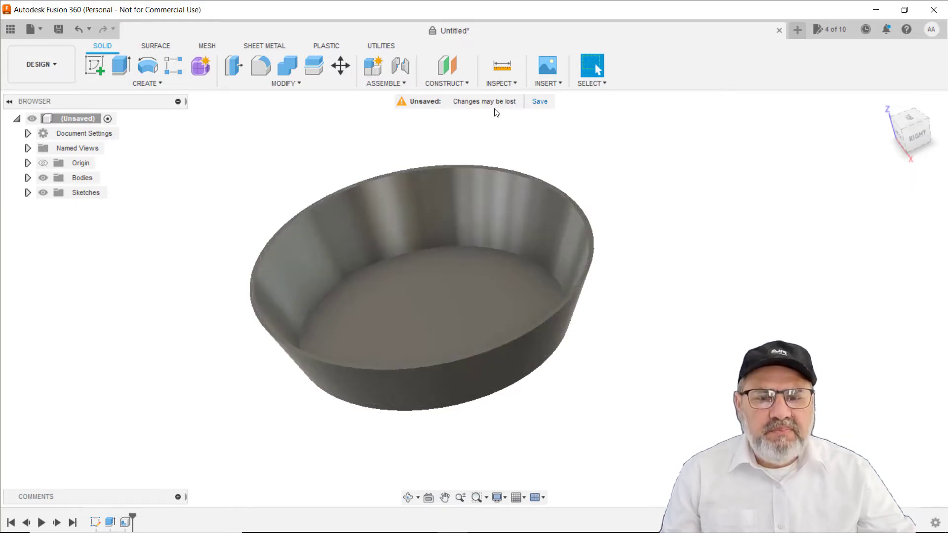
Step: Fillet the inner edge where the floor meets the wall with a 25 mm radius
{"action": "left_click", "coordinate": [424, 247]}
{"action": "left_click", "coordinate": [260, 69]}
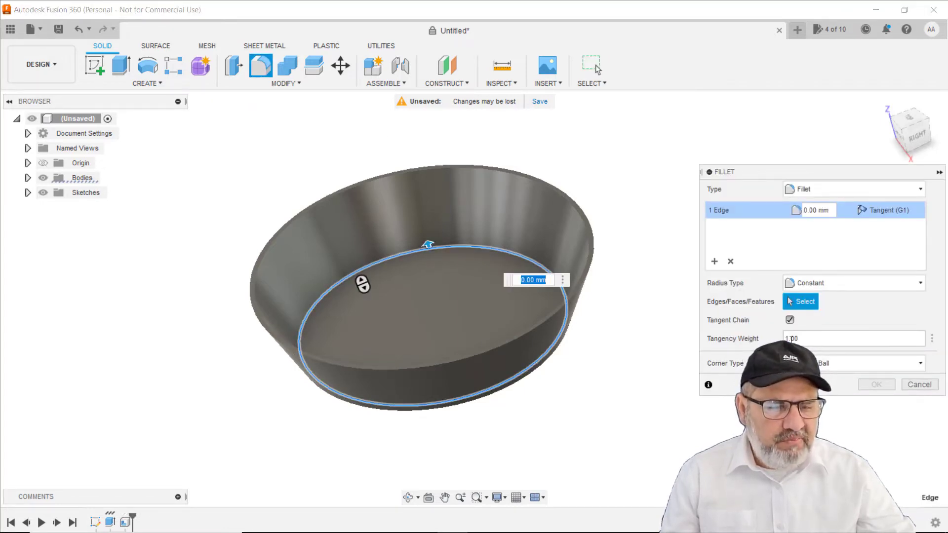
{"action": "left_click_drag", "start_coordinate": [810, 211], "coordinate": [797, 213]}
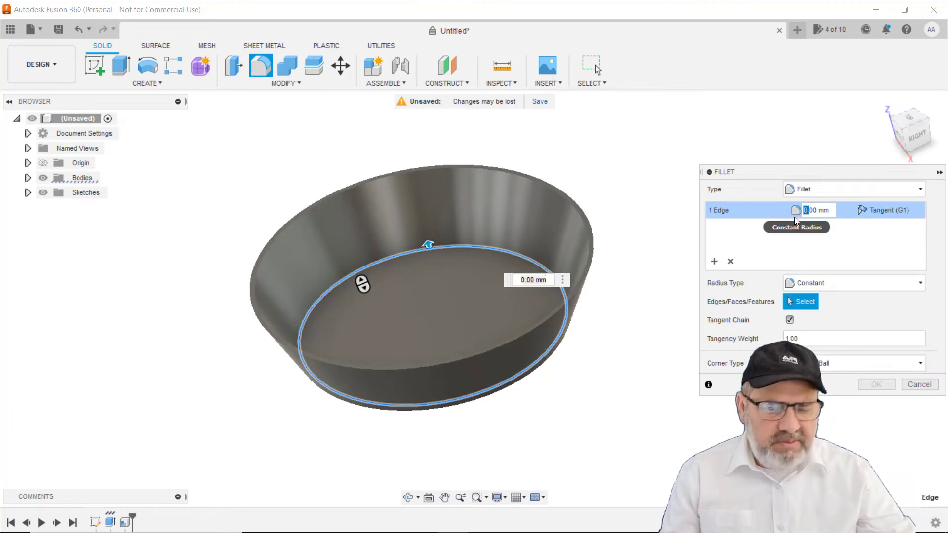
{"action": "type", "text": "1"}
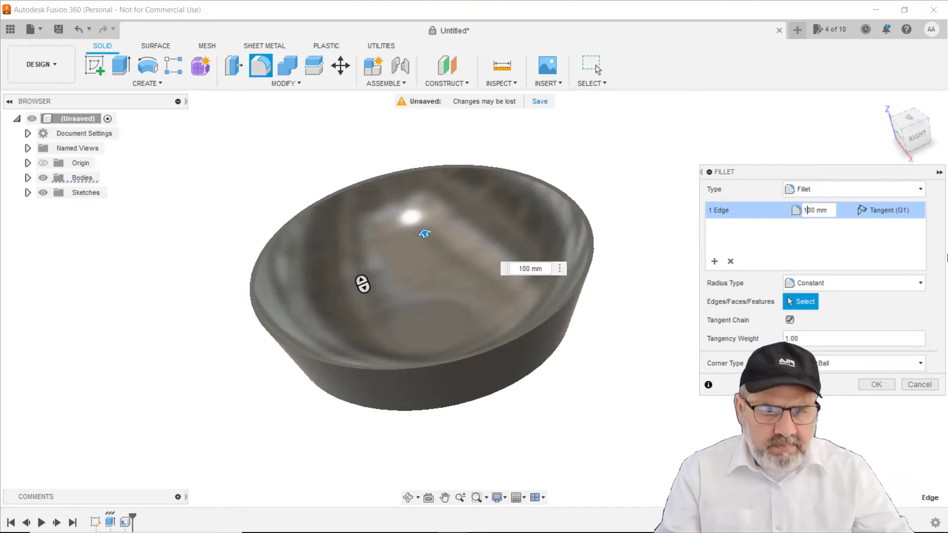
{"action": "type", "text": "."}
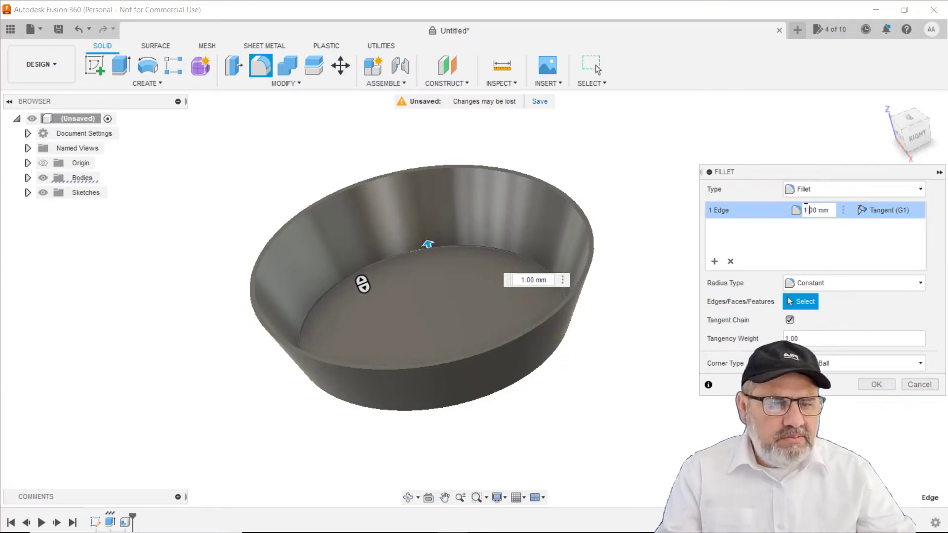
{"action": "left_click_drag", "start_coordinate": [810, 210], "coordinate": [788, 209]}
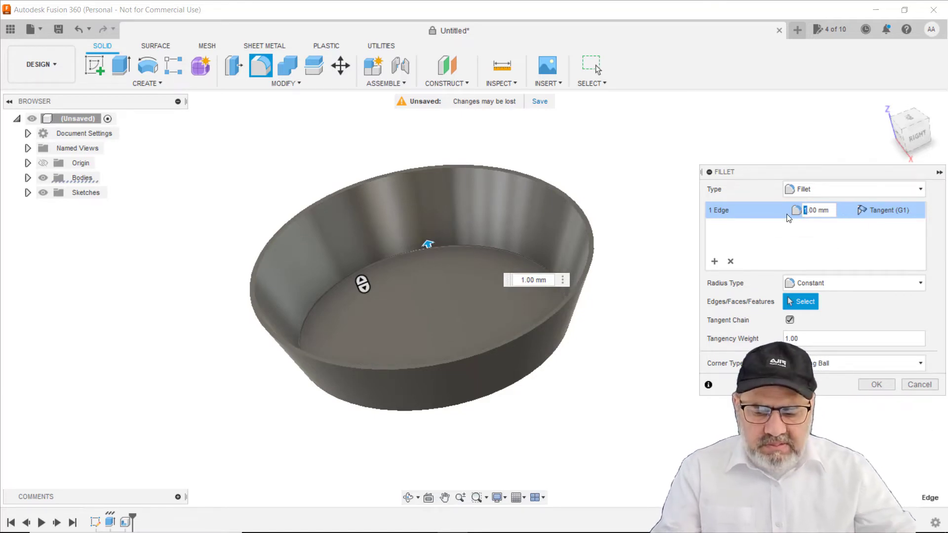
{"action": "type", "text": "25"}
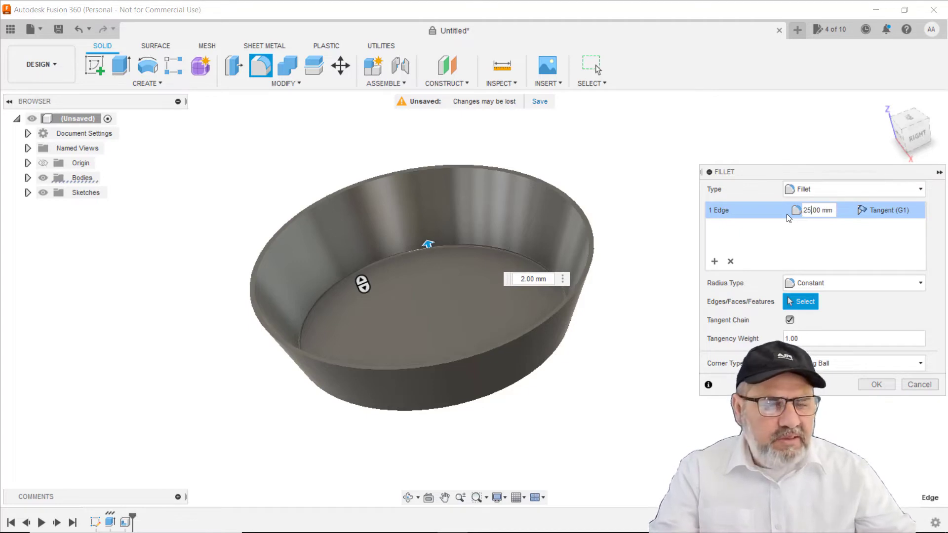
{"action": "left_click", "coordinate": [872, 383]}
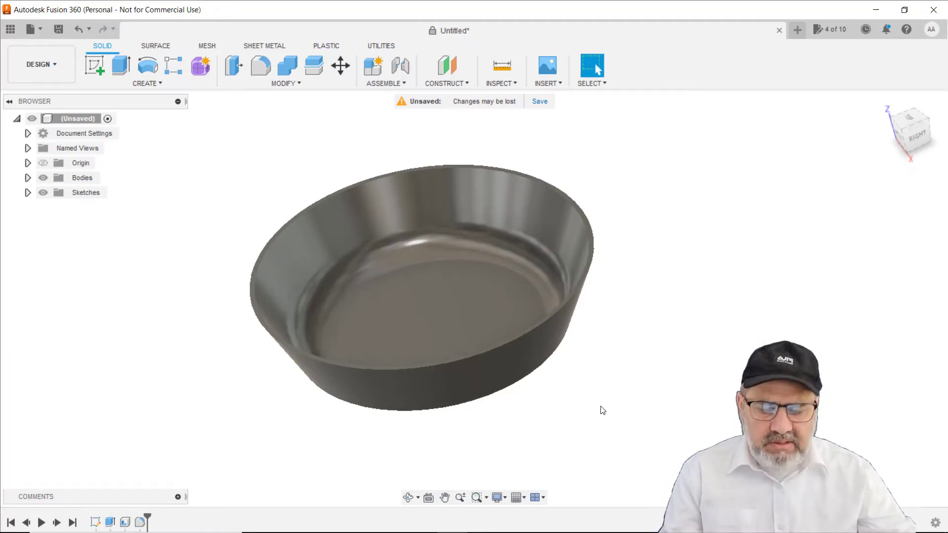
Step: Fillet the outer edge around the underside of the bowl with a 22 mm radius
{"action": "middle_click_drag", "start_coordinate": [599, 412], "coordinate": [603, 384]}
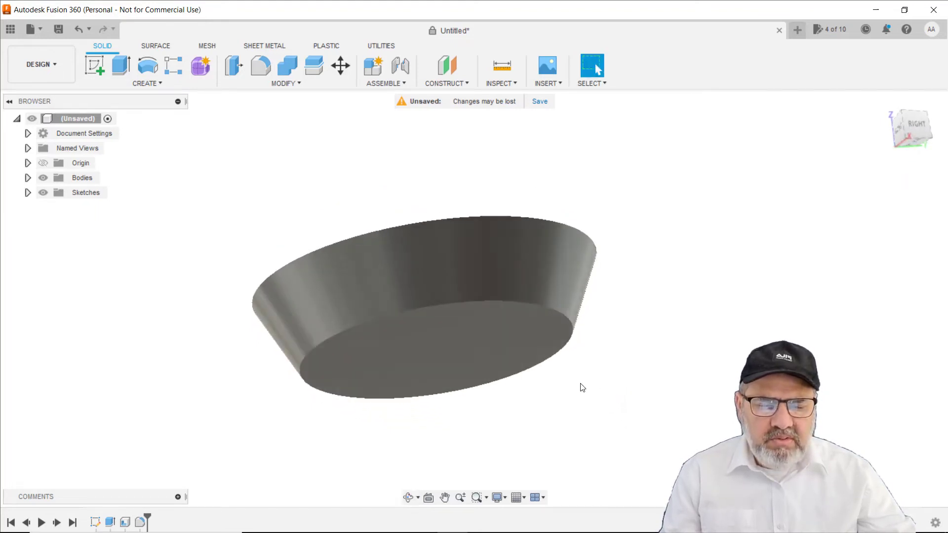
{"action": "left_click", "coordinate": [434, 310]}
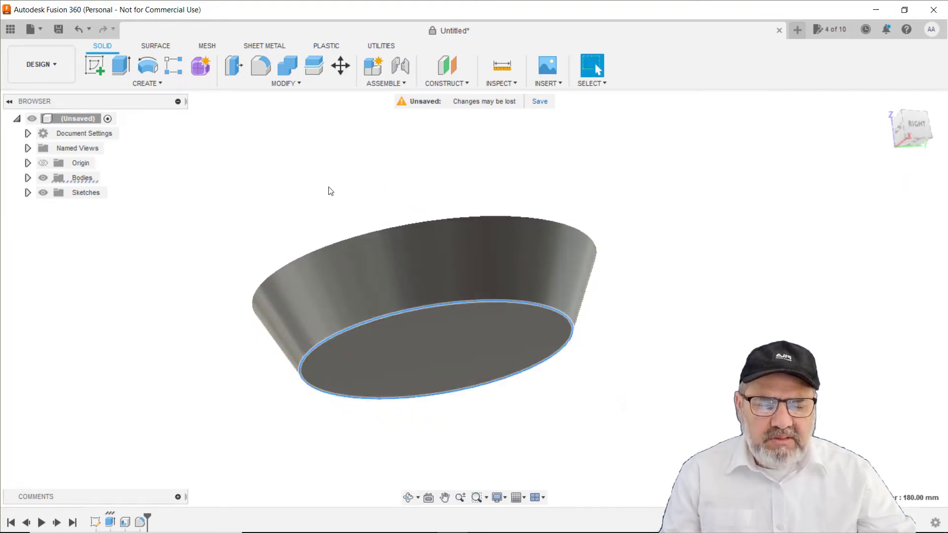
{"action": "left_click", "coordinate": [262, 68]}
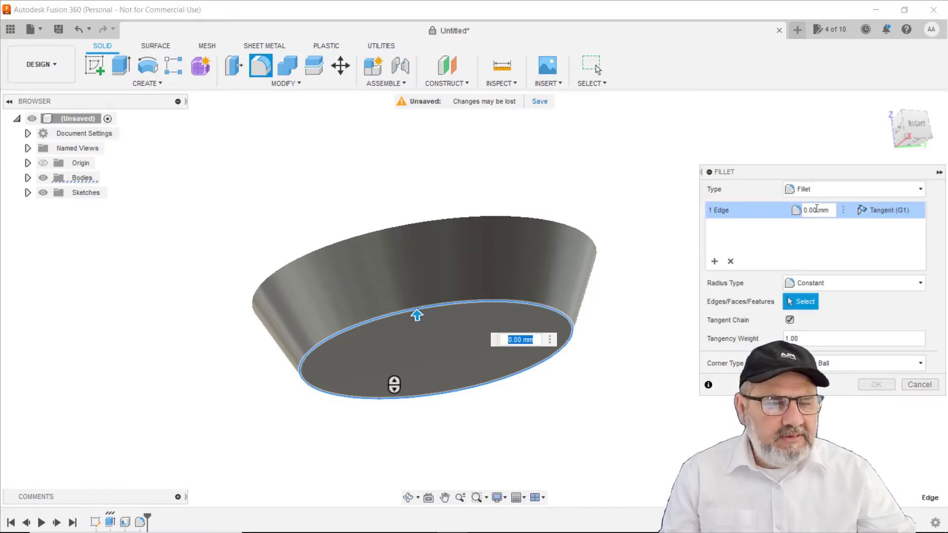
{"action": "double_click", "coordinate": [807, 210]}
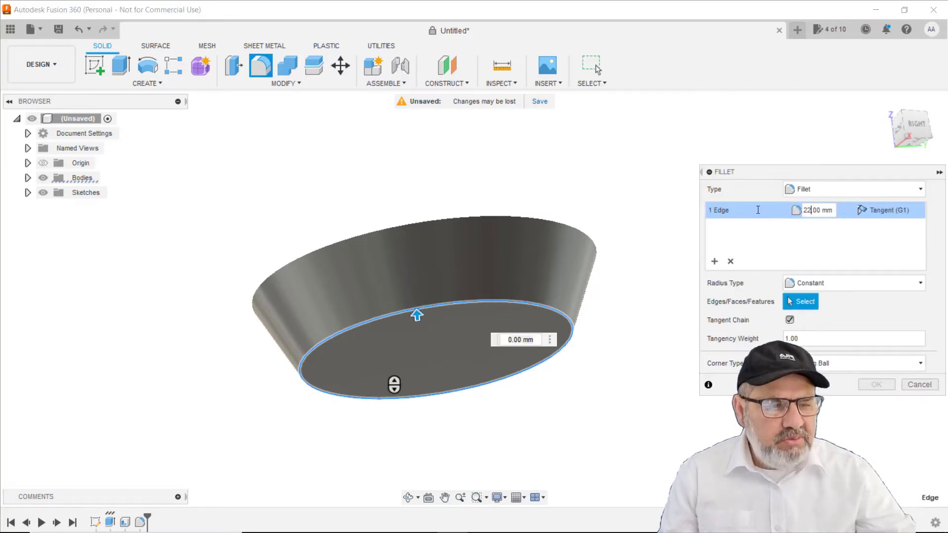
{"action": "type", "text": "22"}
{"action": "left_click", "coordinate": [876, 384]}
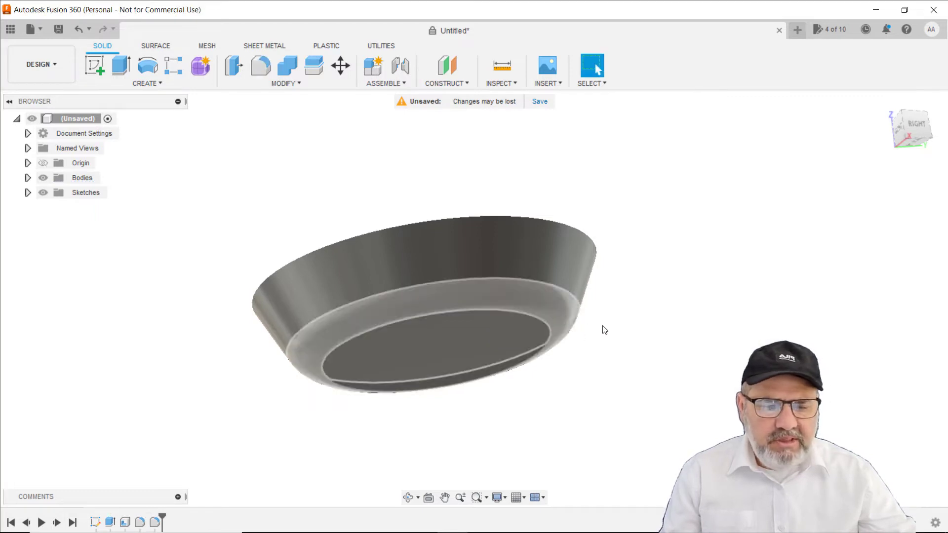
{"action": "middle_click_drag", "start_coordinate": [648, 294], "coordinate": [648, 383], "text": "shift"}
{"action": "scroll", "coordinate": [553, 142], "scroll_direction": "up", "scroll_amount": 2}
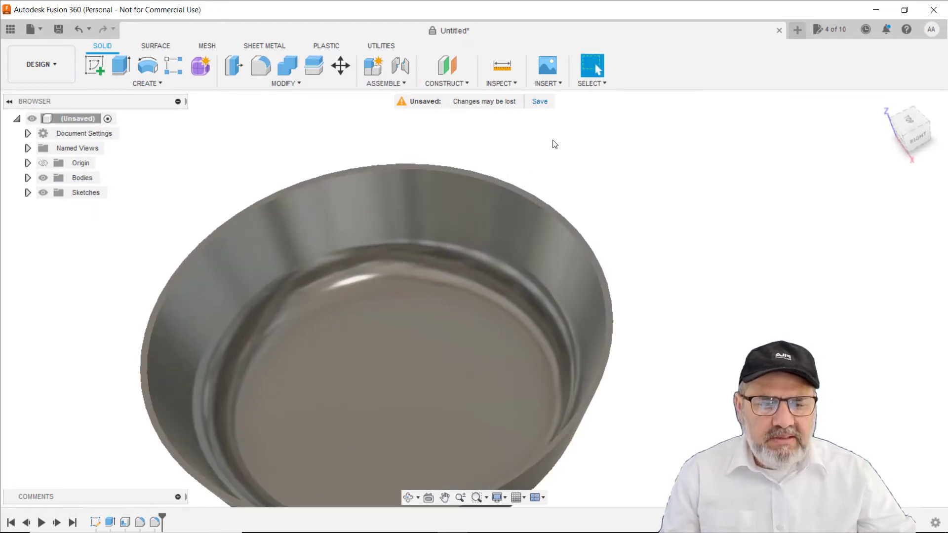
Step: Fillet the outer edge of the bowl's upper rim with a 1 mm radius
{"action": "left_click", "coordinate": [444, 163]}
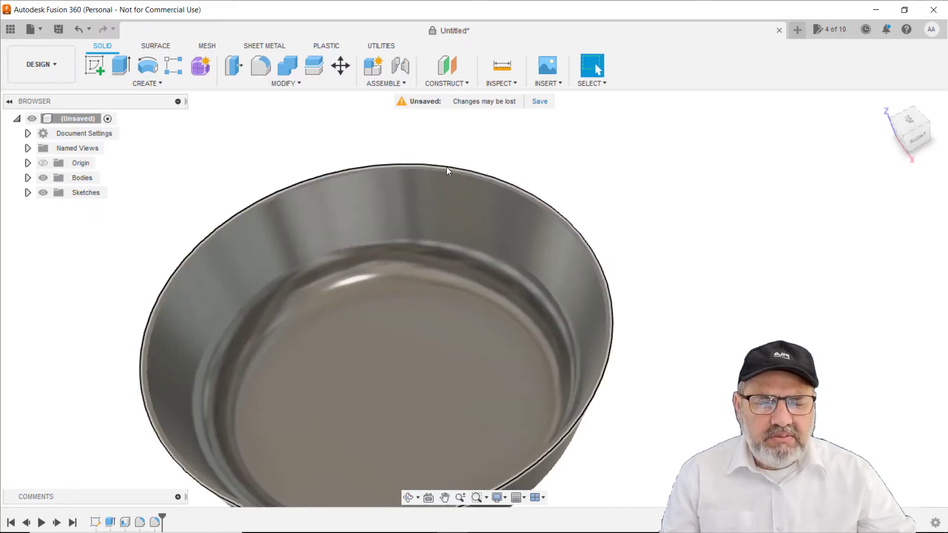
{"action": "left_click", "coordinate": [261, 66]}
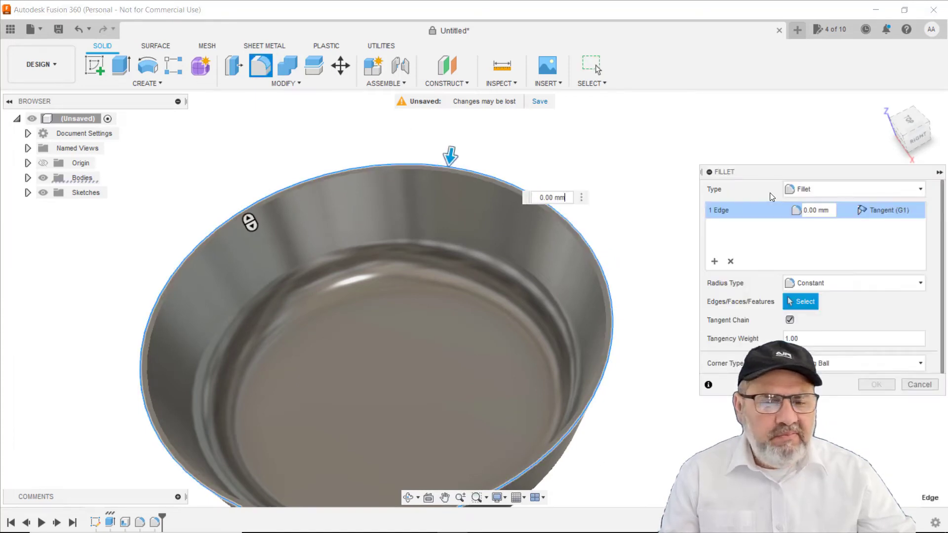
{"action": "left_click_drag", "start_coordinate": [809, 210], "coordinate": [739, 214]}
{"action": "type", "text": "1"}
{"action": "left_click", "coordinate": [875, 385]}
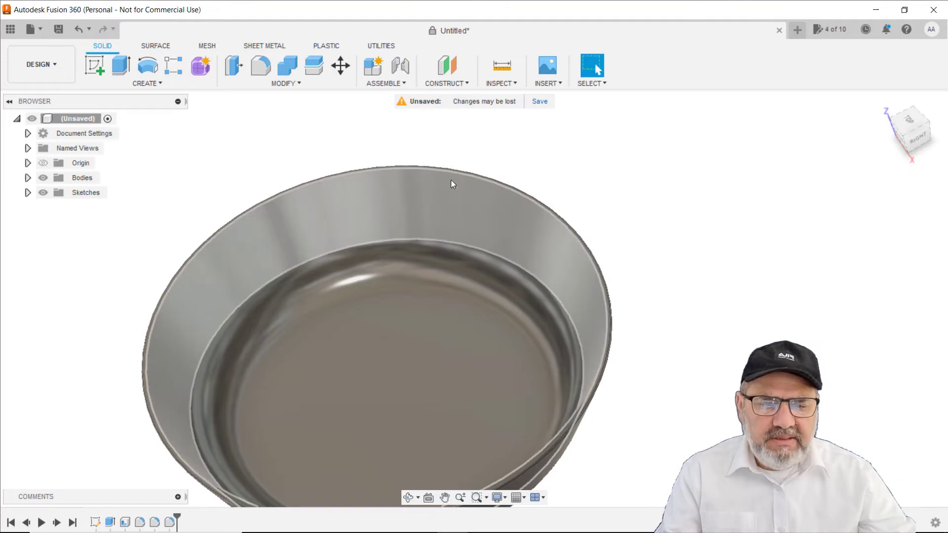
Step: Fillet the inner edge of the bowl's upper rim with a 1 mm radius
{"action": "left_click", "coordinate": [261, 65]}
{"action": "left_click_drag", "start_coordinate": [809, 210], "coordinate": [804, 210]}
{"action": "type", "text": "1"}
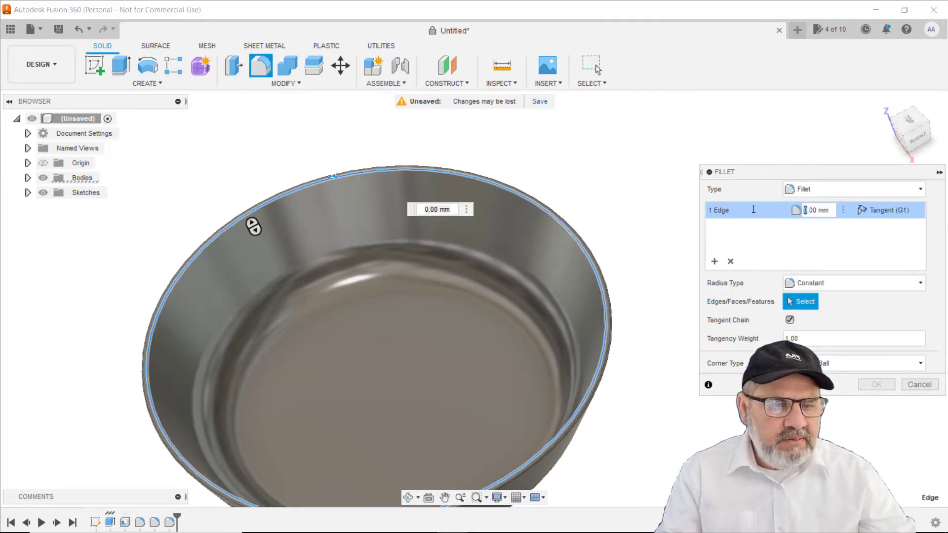
{"action": "left_click", "coordinate": [875, 386]}
{"action": "scroll", "coordinate": [440, 319], "scroll_direction": "down", "scroll_amount": 5}
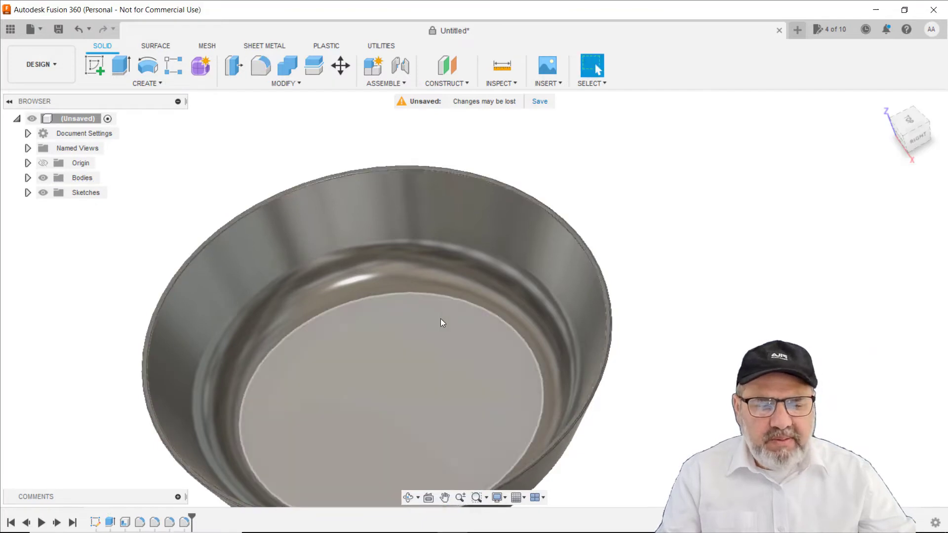
{"action": "middle_click_drag", "start_coordinate": [558, 445], "coordinate": [423, 235], "text": "shift"}
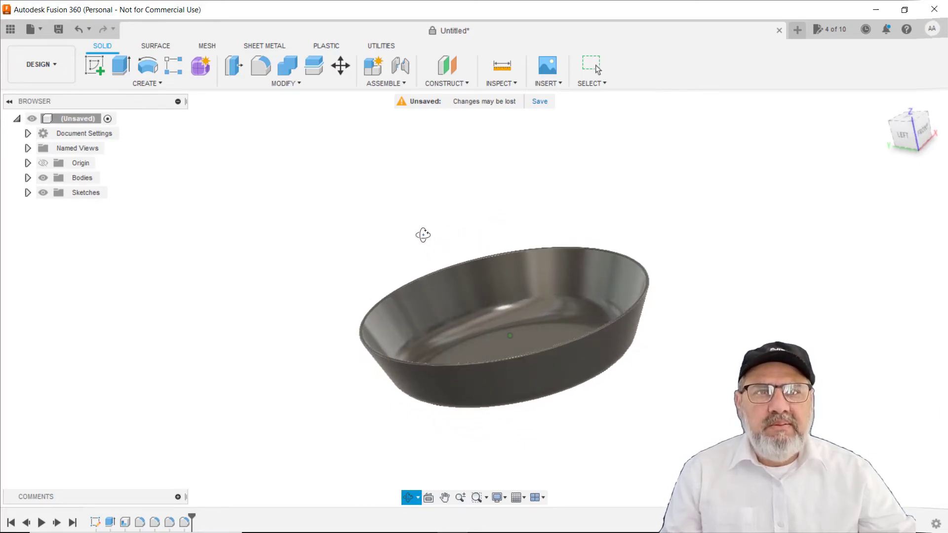